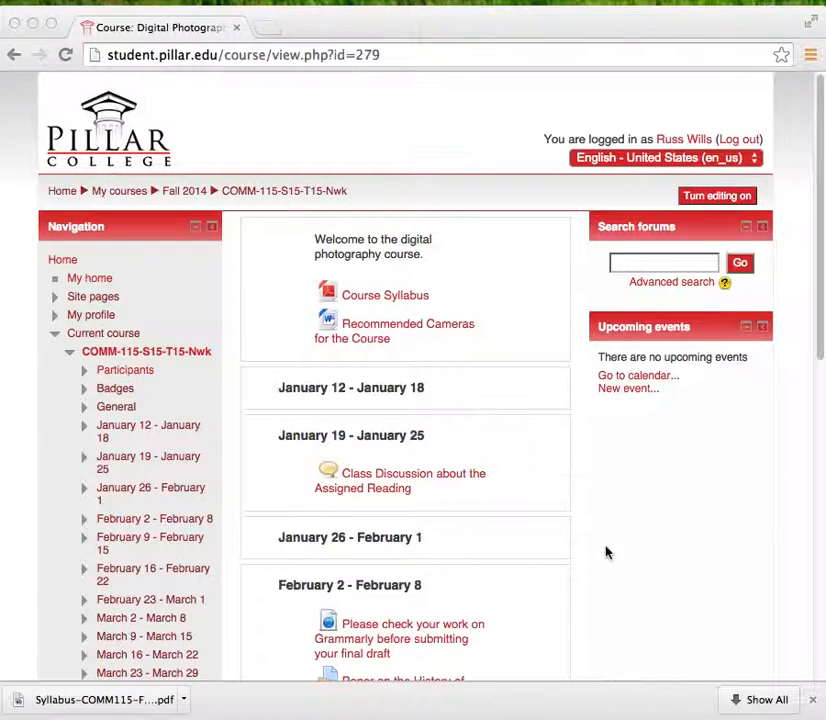
scroll(538, 572, "down", 3)
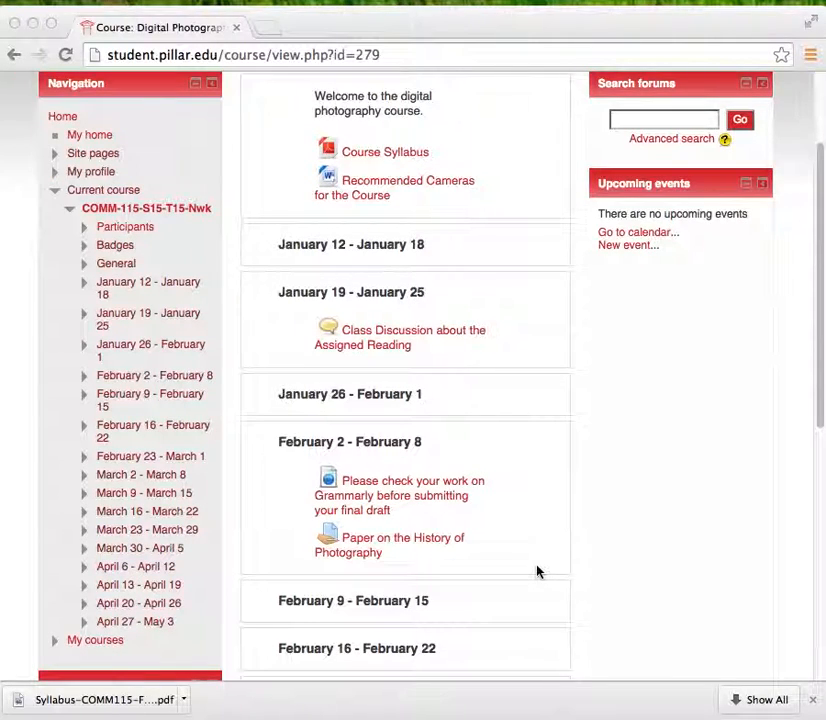
scroll(540, 570, "down", 1)
scroll(542, 573, "up", 1)
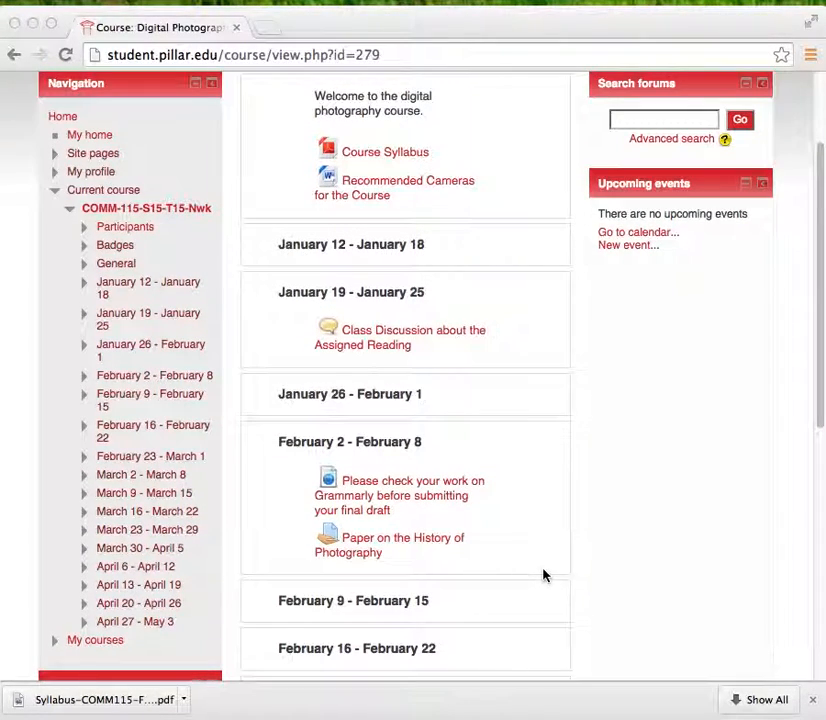
left_click(518, 511)
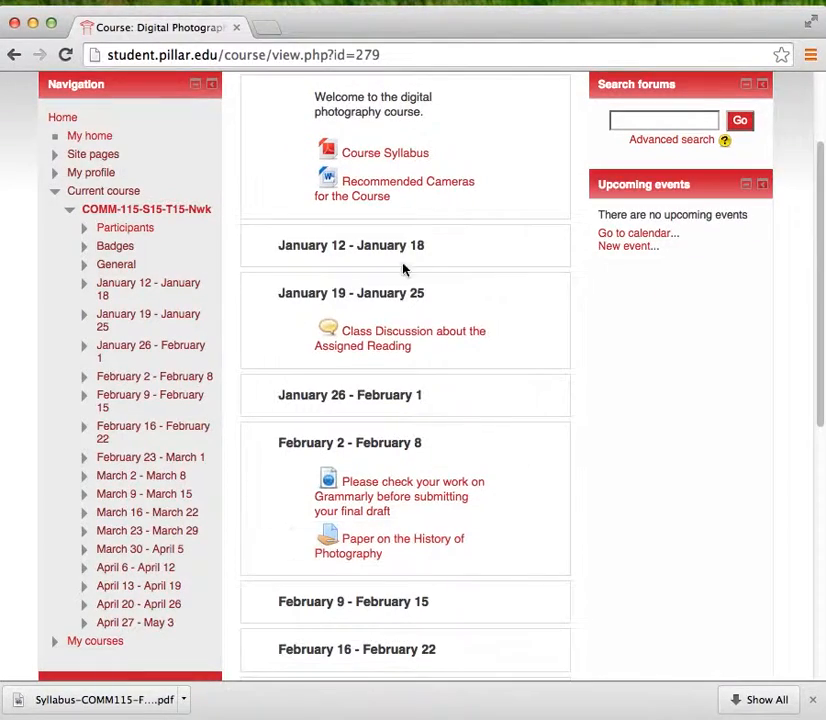
Step: Turn on course editing and add a File resource to the January 26 - February 1 section
scroll(537, 424, "up", 3)
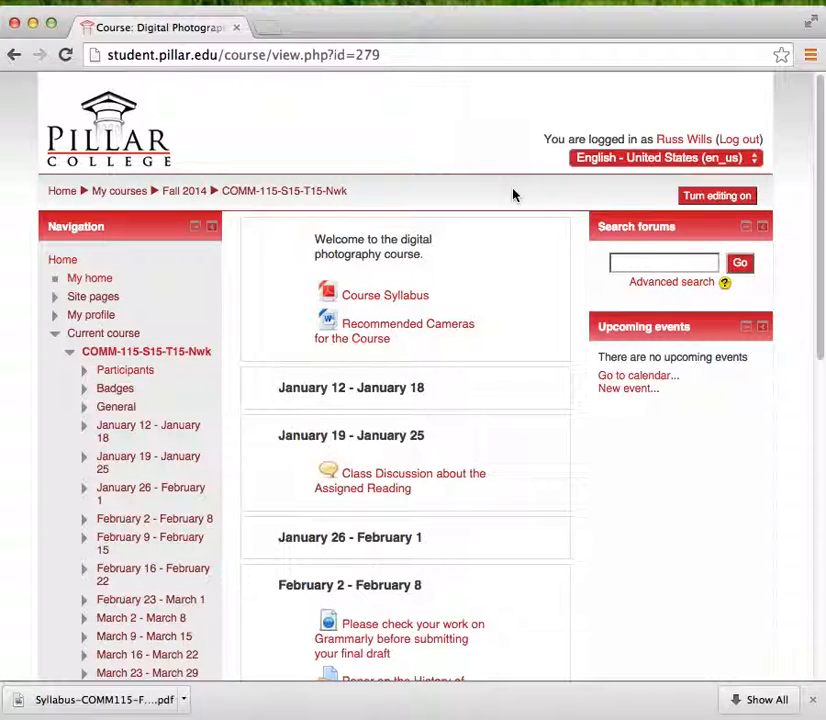
left_click(721, 197)
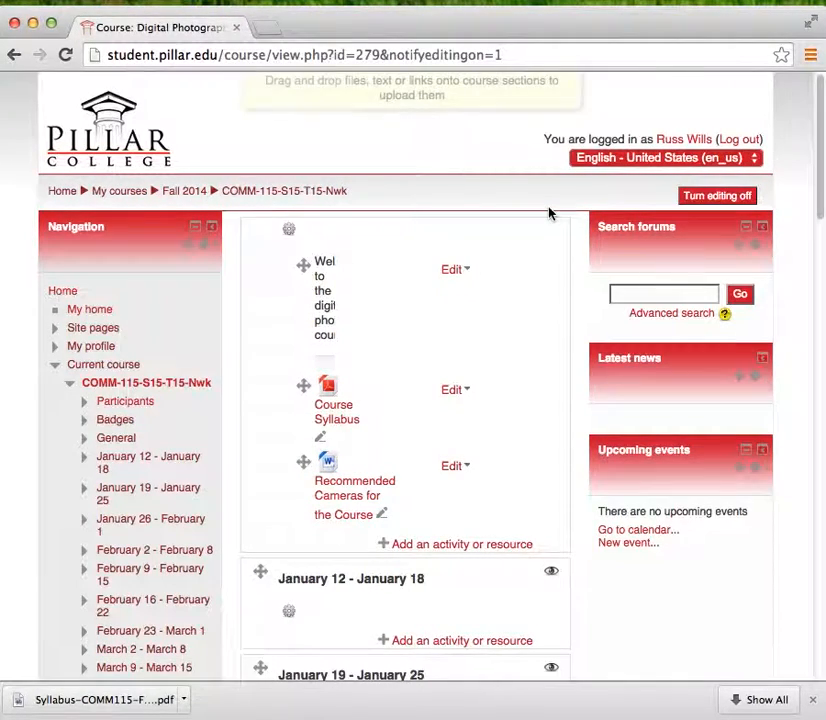
scroll(549, 214, "down", 4)
scroll(551, 213, "down", 2)
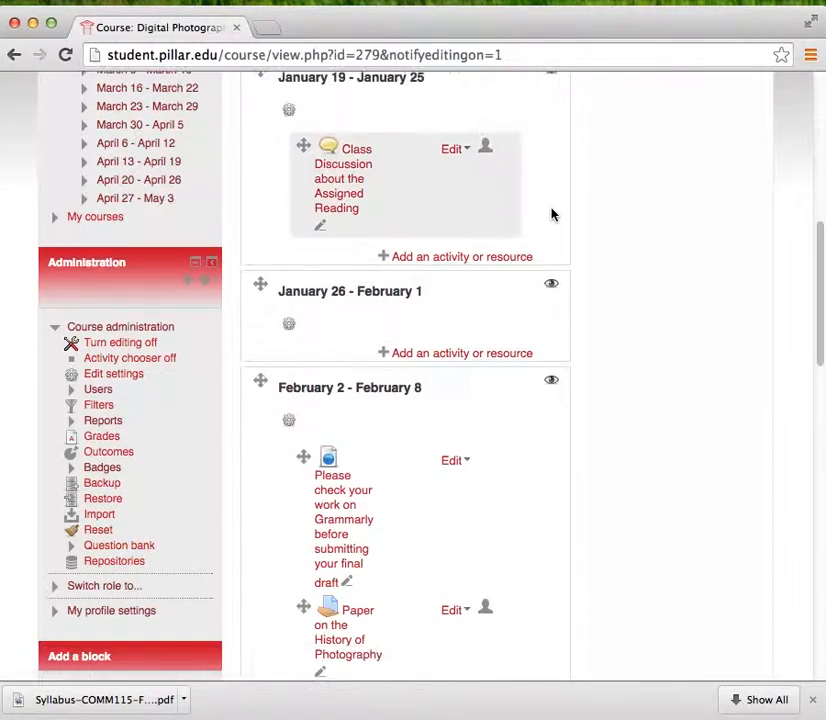
left_click(445, 355)
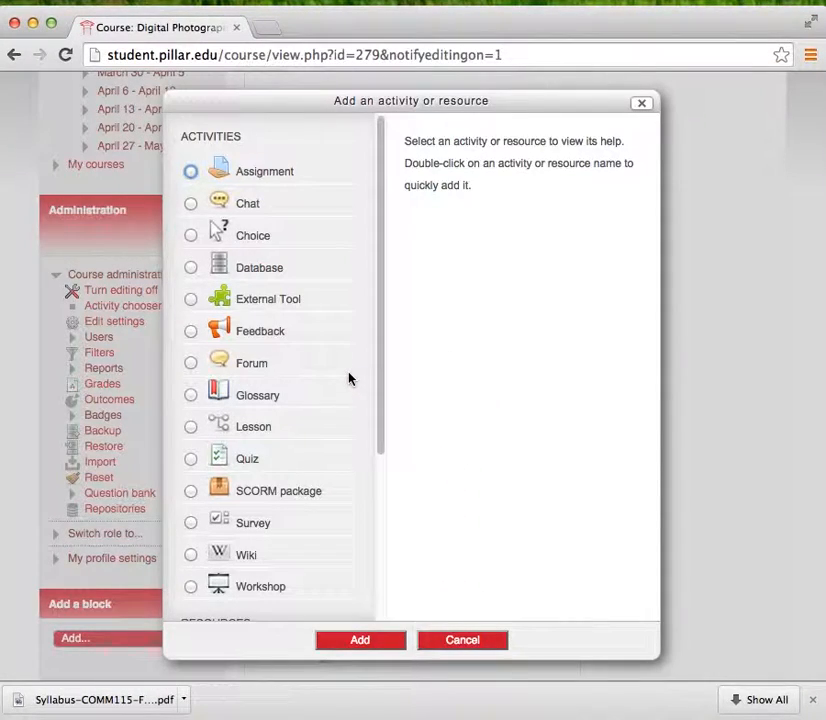
scroll(350, 377, "down", 3)
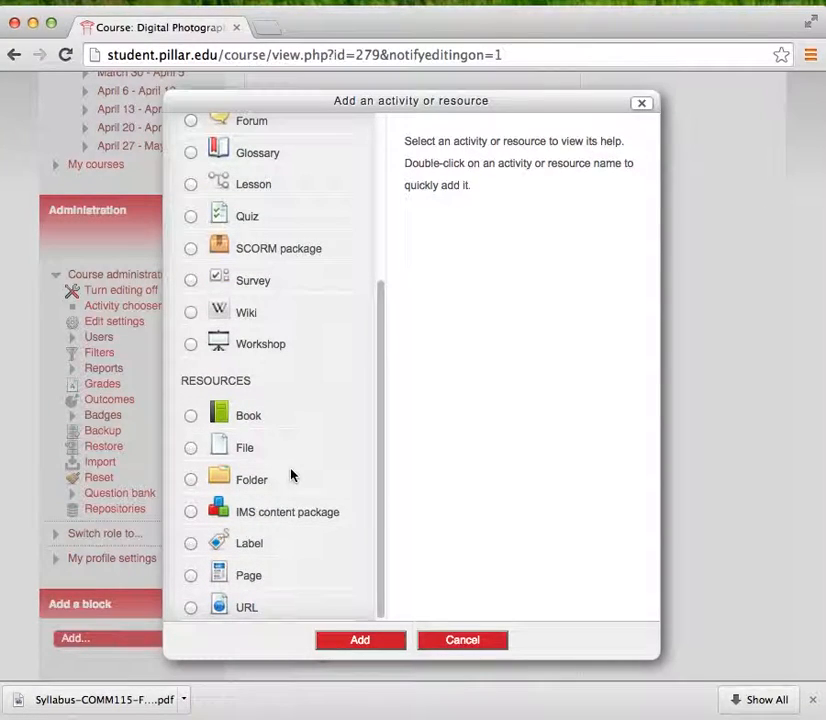
left_click(190, 448)
left_click(360, 639)
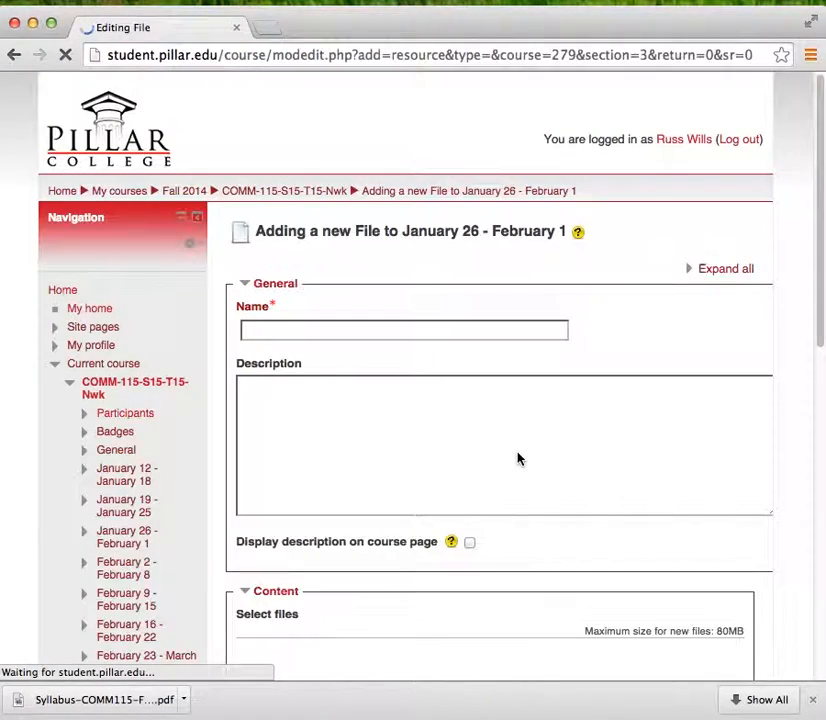
Step: Name the new file resource "Please watch this video"
scroll(503, 466, "down", 2)
scroll(503, 466, "down", 2)
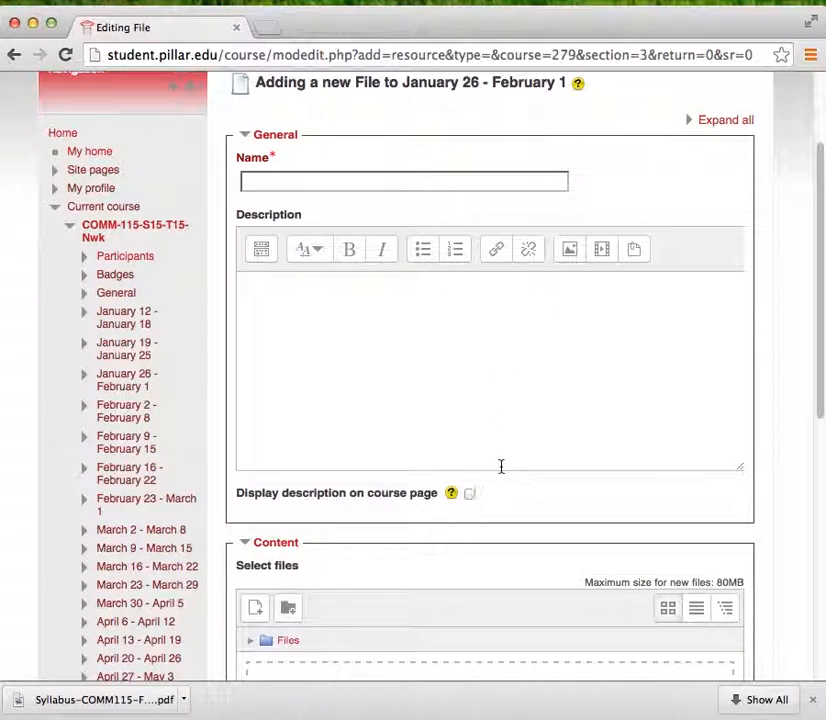
left_click(325, 183)
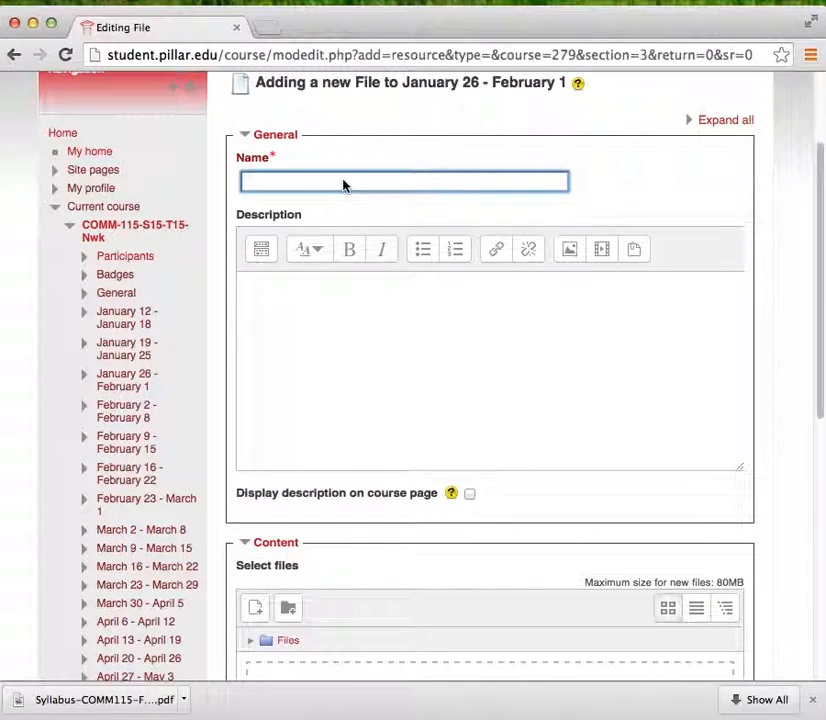
type("Please watch this")
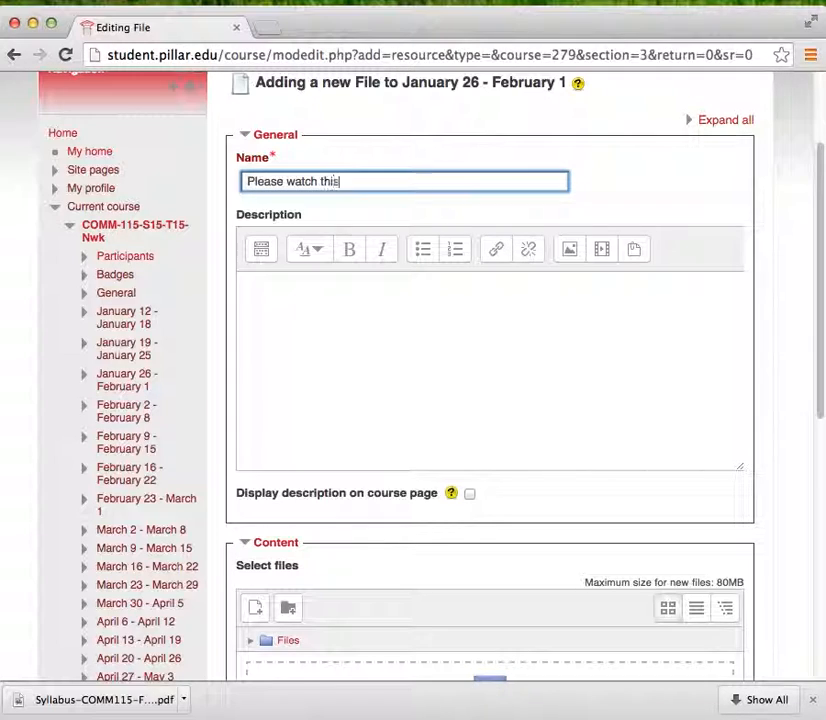
type(" video")
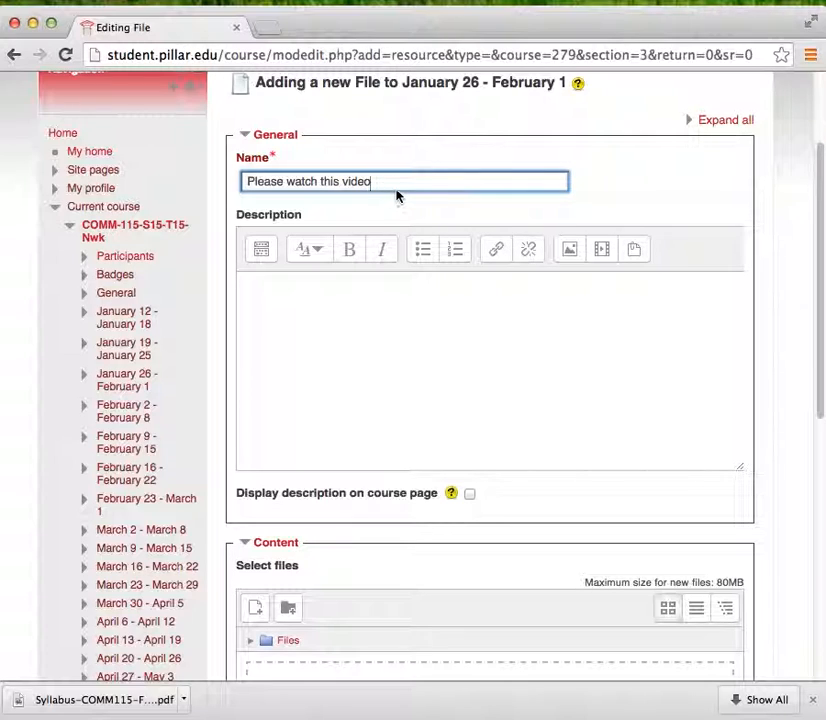
Step: Switch to Finder and upload the Sophie_Calle_-_Part_2_2.mp4 video from the Class Resources folder into the resource's content files
scroll(398, 192, "down", 10)
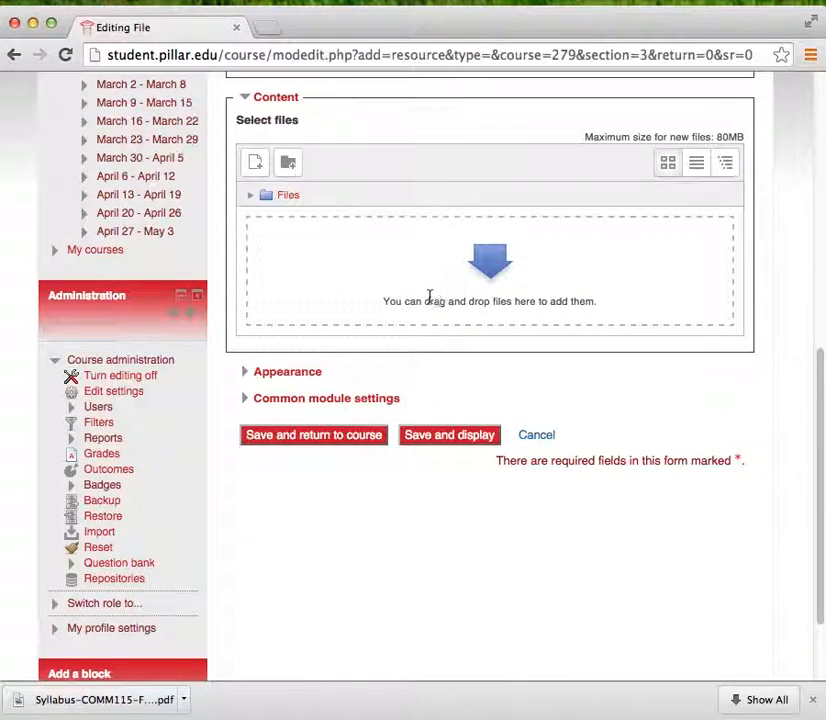
key("super+Tab")
key("super+Tab")
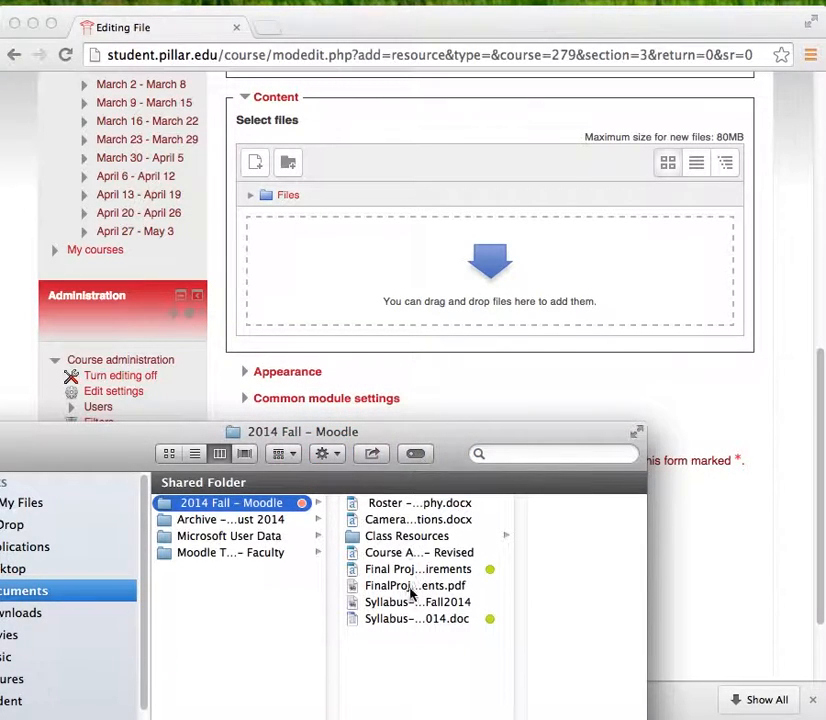
left_click(406, 536)
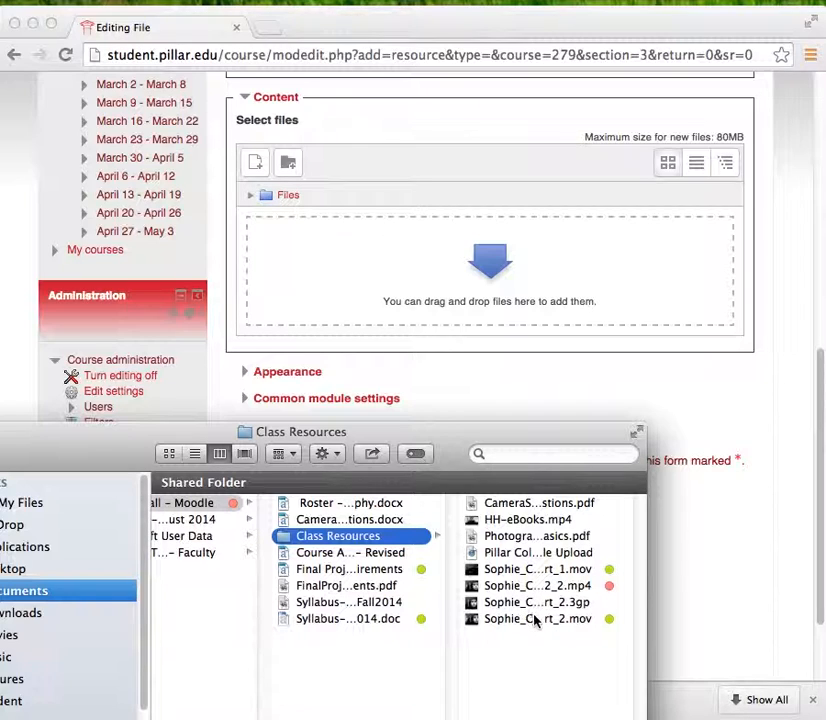
left_click_drag(505, 585, 524, 273)
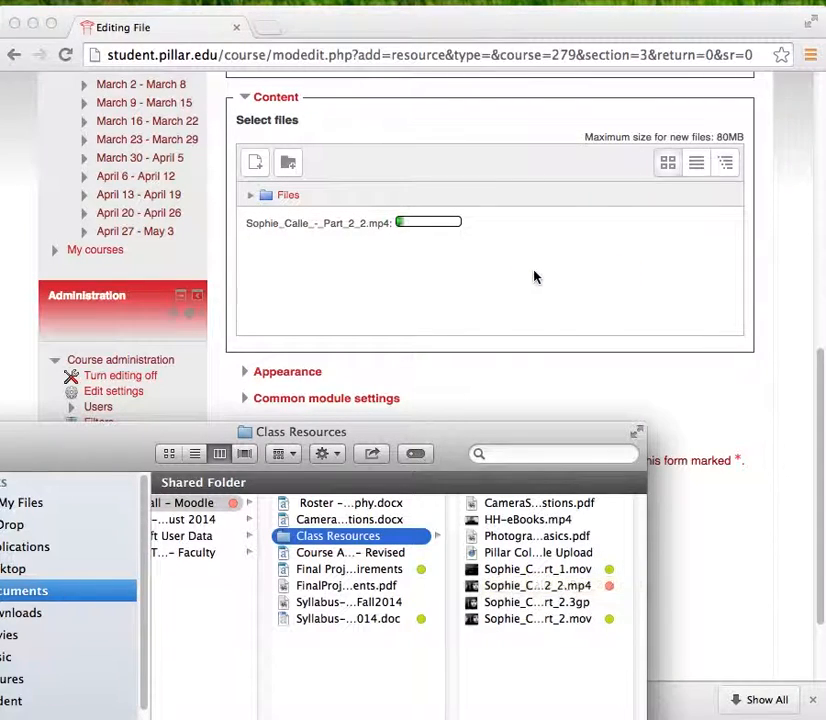
left_click(774, 377)
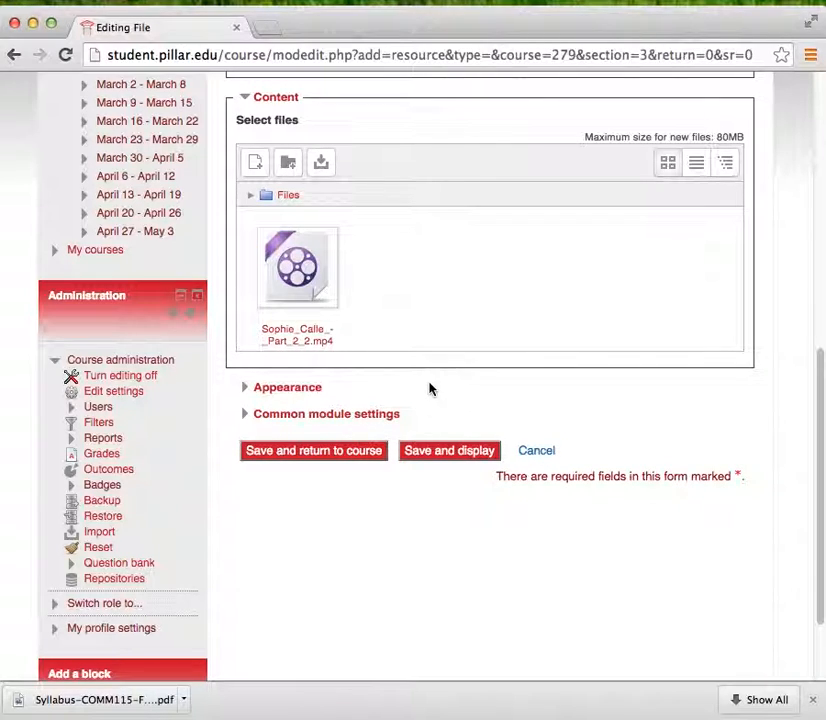
Step: Change the uploaded video's author to Sophie Calle and update the file details
left_click(308, 263)
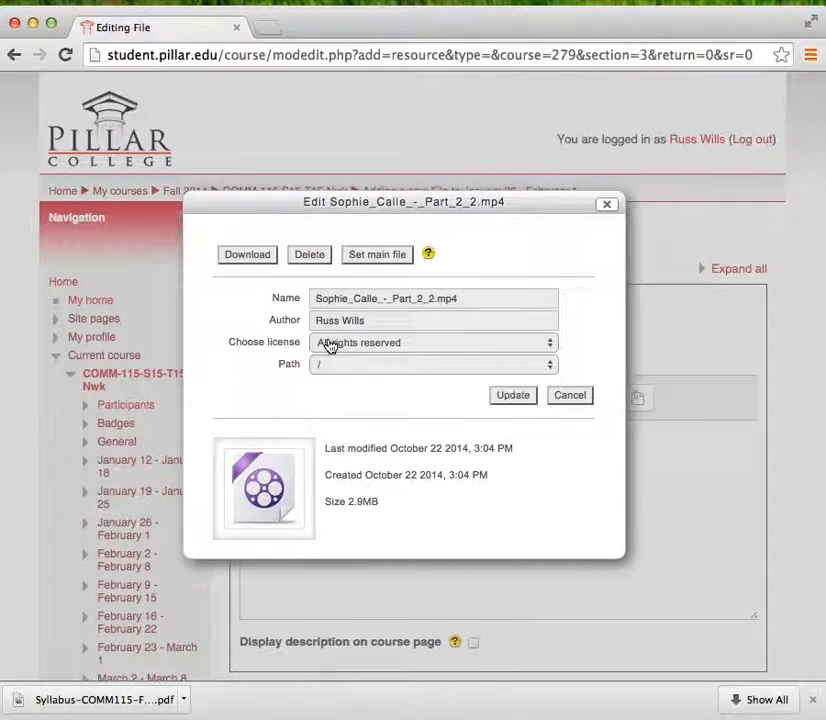
left_click_drag(374, 319, 303, 320)
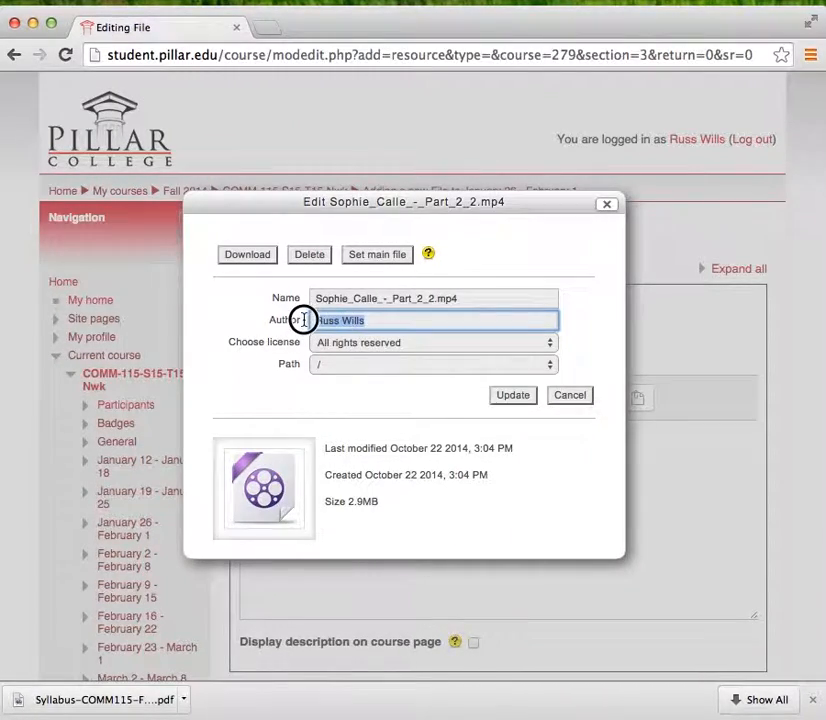
key("BackSpace")
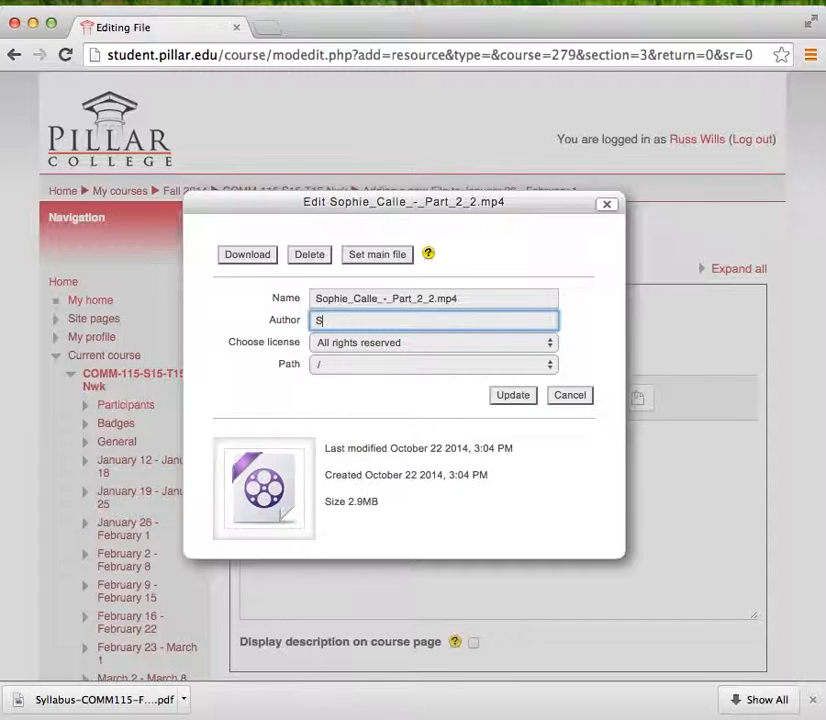
type("Sophie Calle")
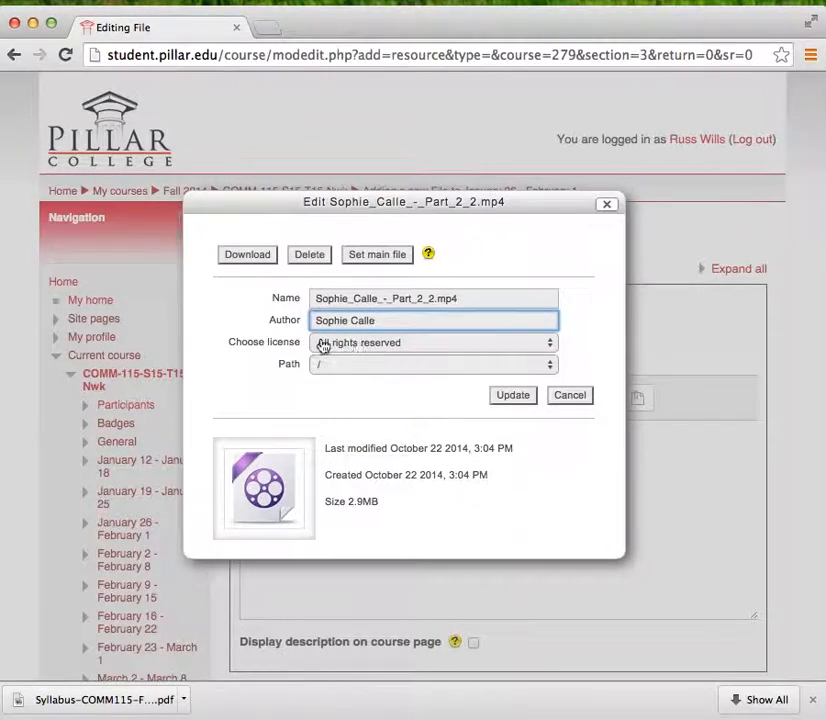
left_click(511, 399)
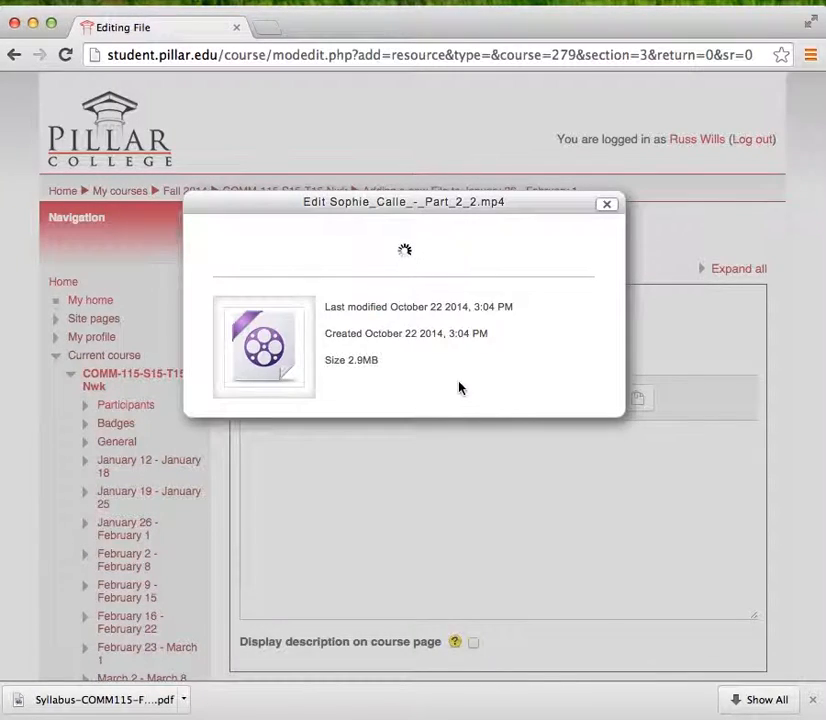
Step: Set the resource's display option to Embed, then save and display the resource
scroll(475, 377, "down", 8)
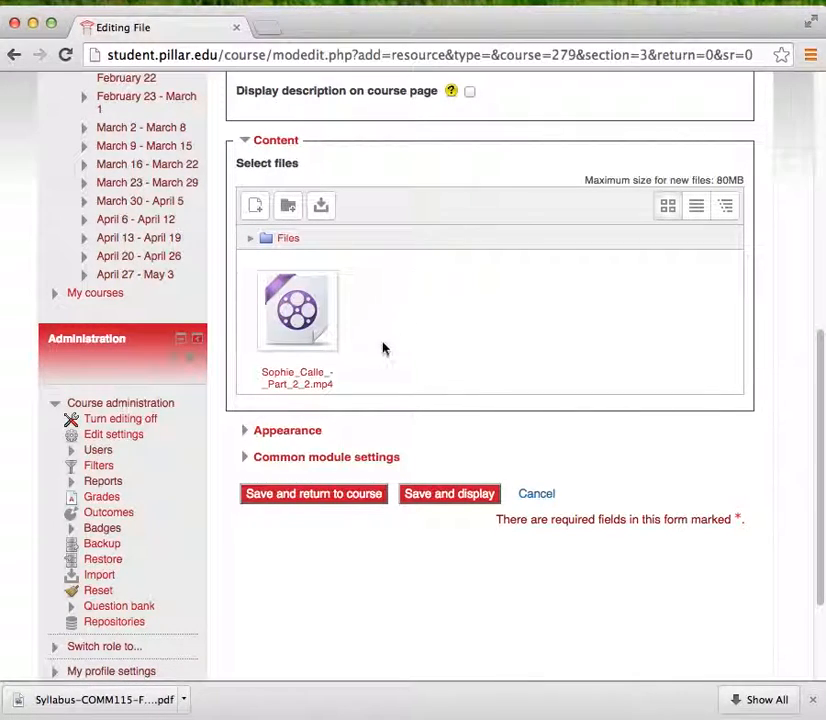
left_click(306, 433)
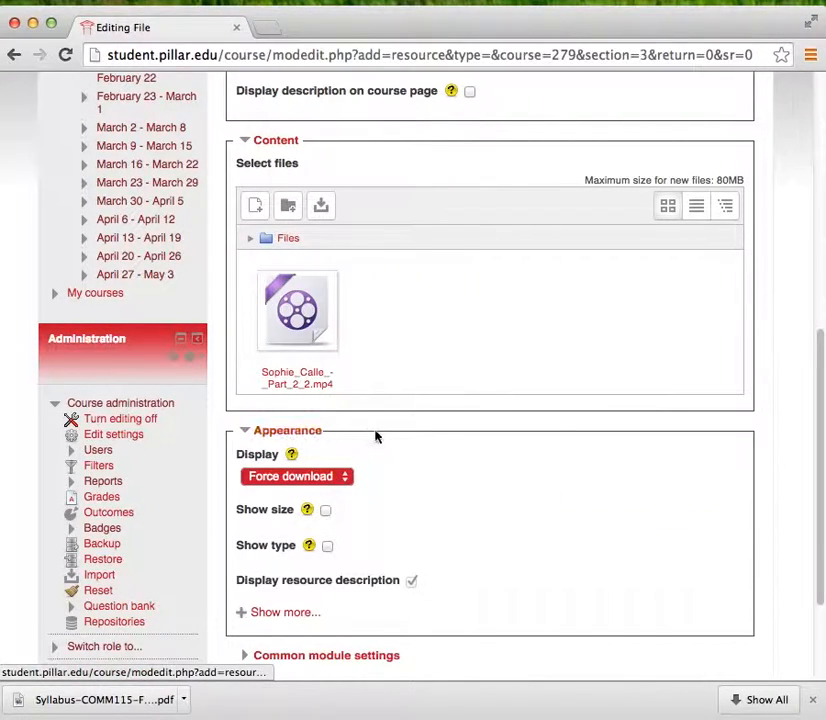
scroll(380, 436, "down", 3)
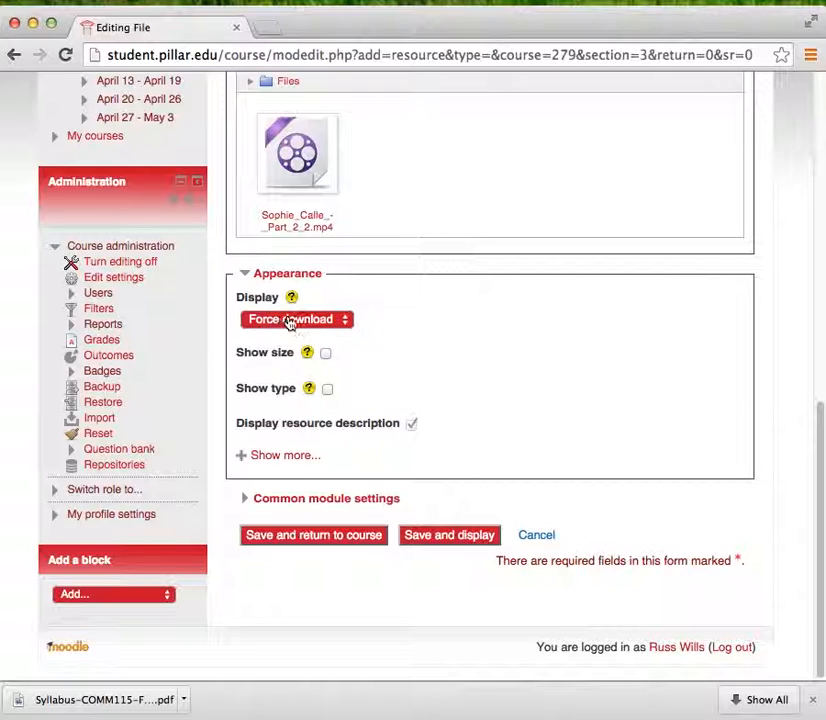
left_click(291, 320)
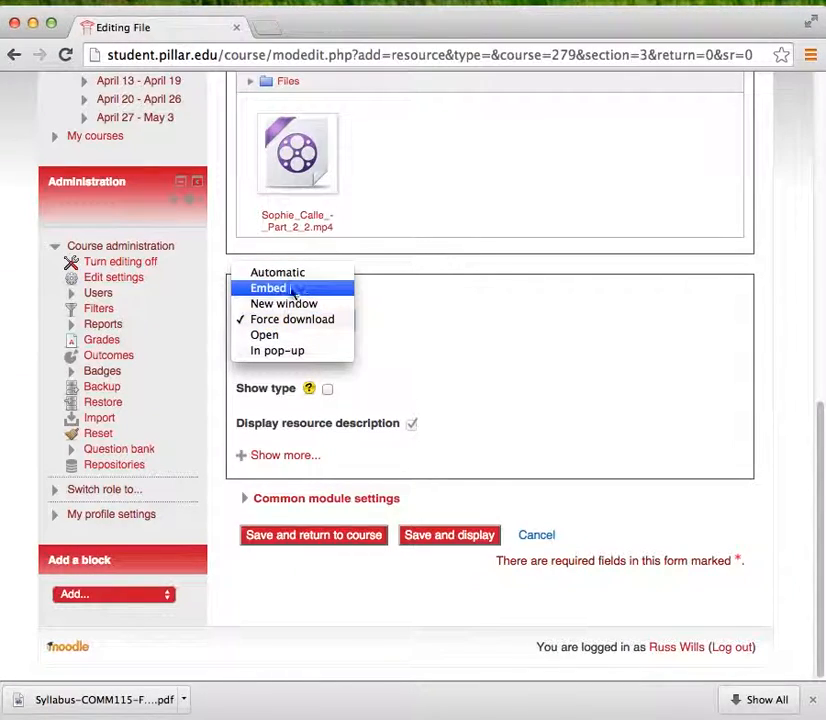
left_click(280, 289)
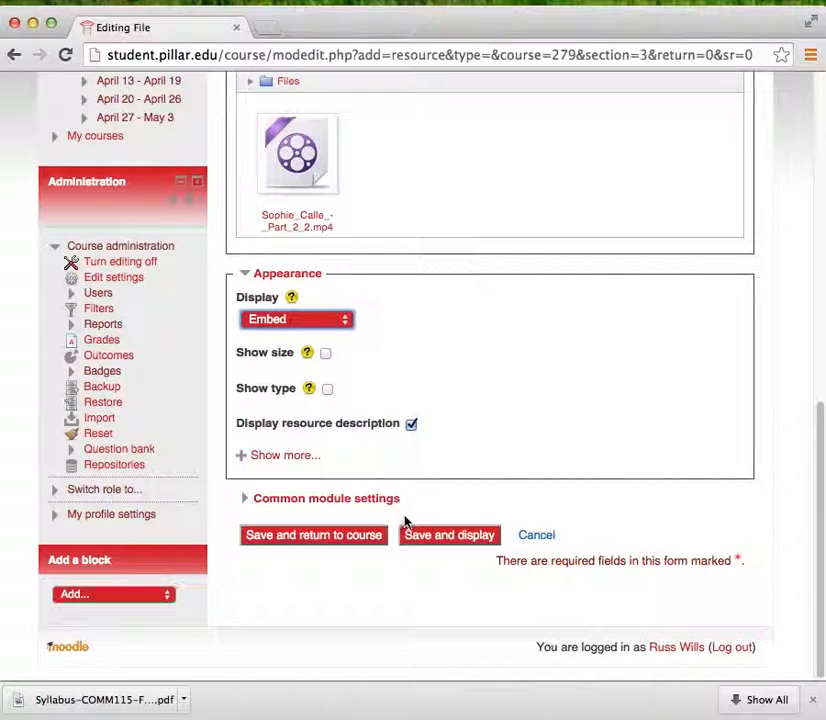
left_click(442, 540)
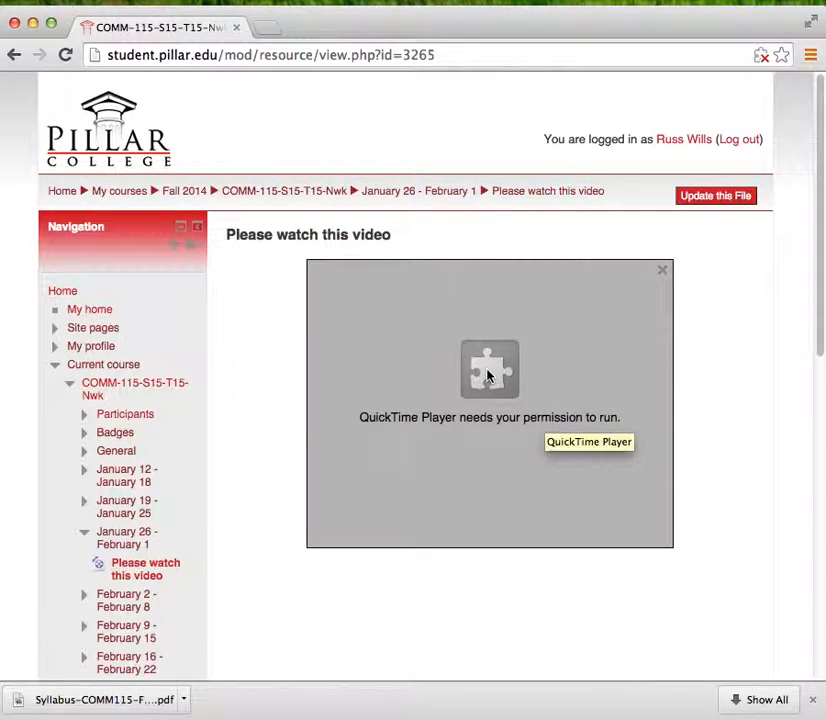
Step: Allow the QuickTime plug-in to run, then play the embedded video briefly and pause it
left_click(493, 380)
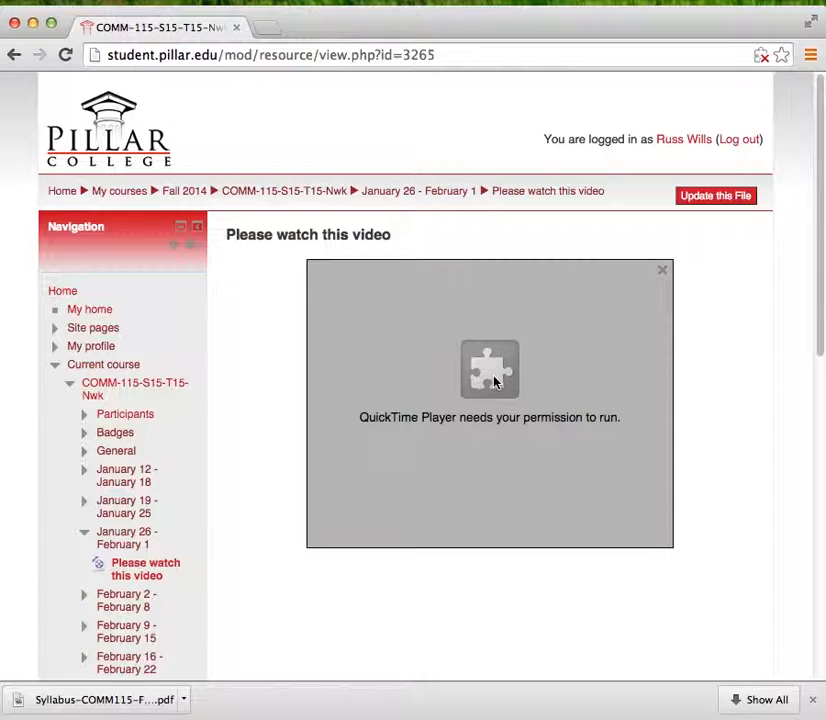
right_click(490, 383)
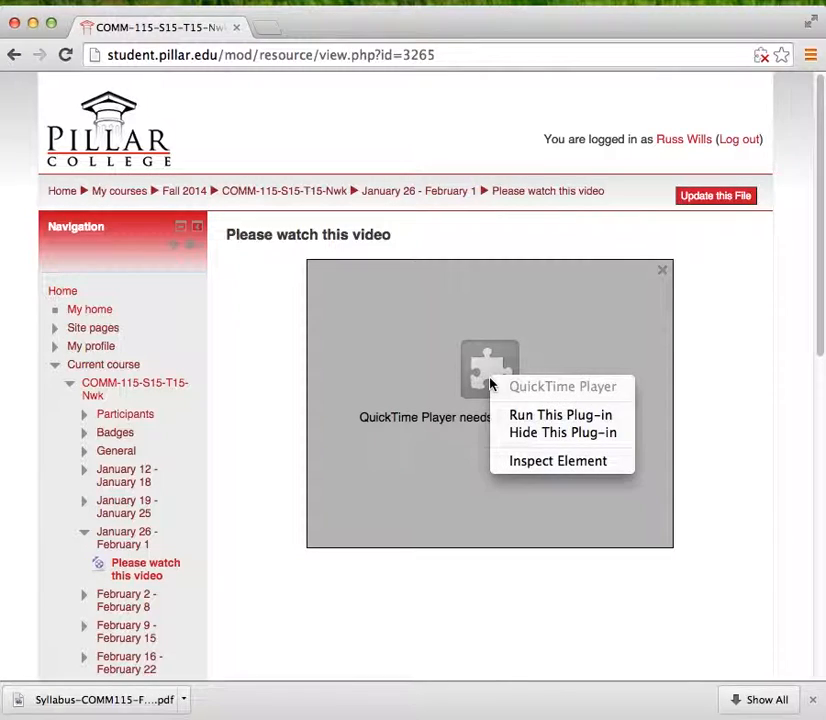
left_click(540, 417)
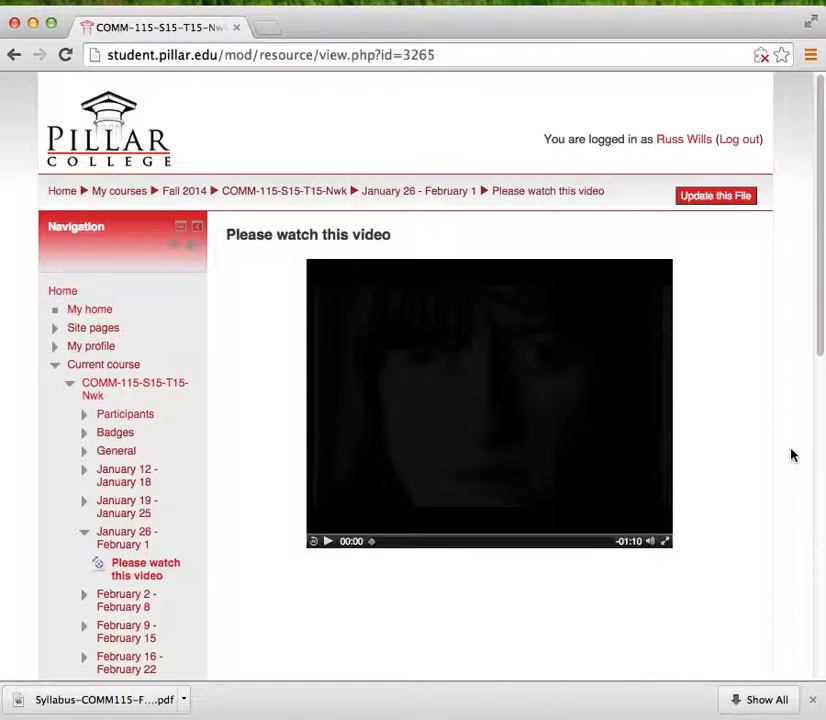
left_click(328, 541)
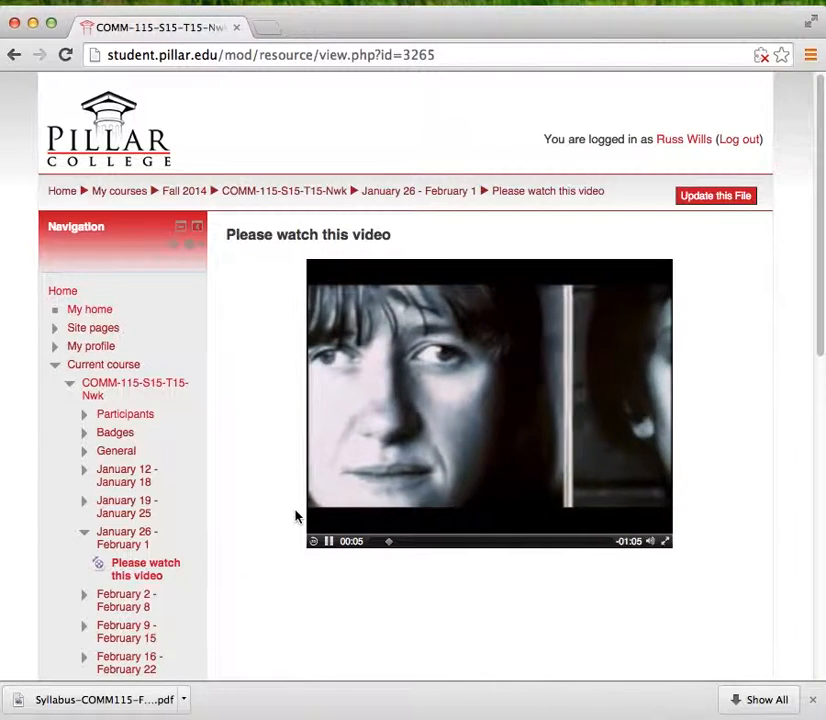
left_click(328, 541)
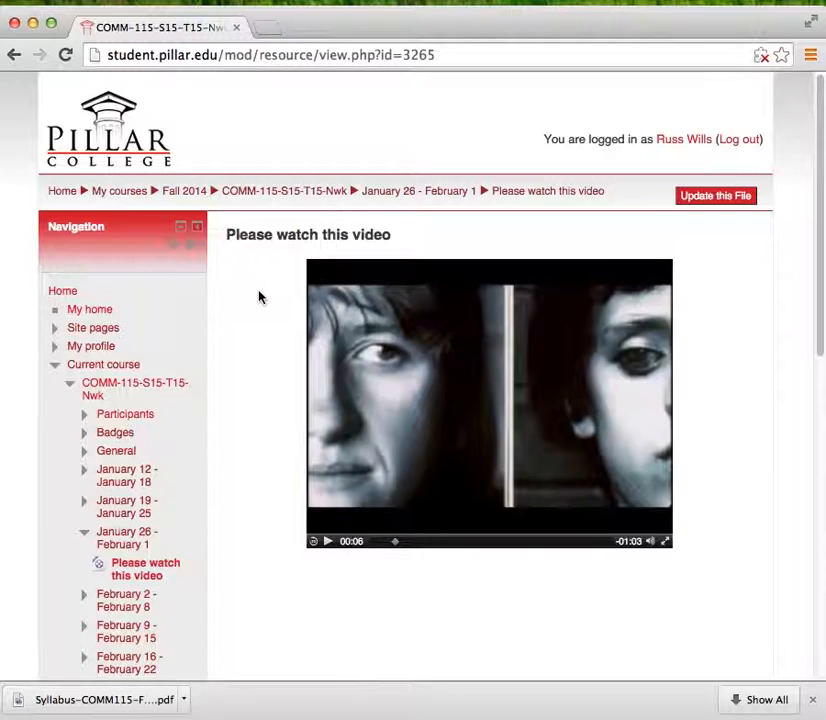
Step: Return to the COMM-115-S15-T15-Nwk course page and check the new video resource among the weekly sections
left_click(285, 192)
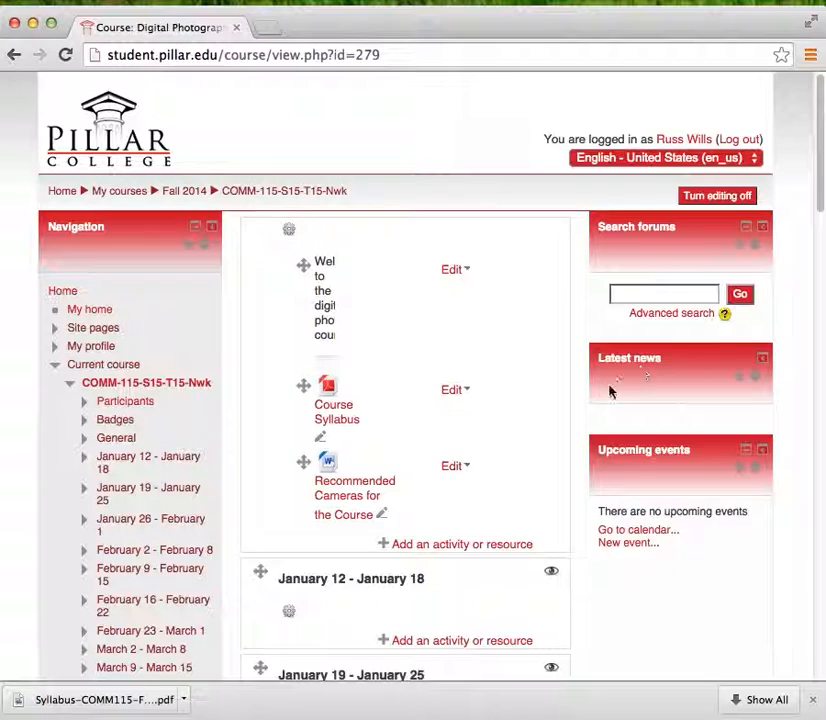
scroll(583, 382, "down", 10)
scroll(576, 380, "down", 2)
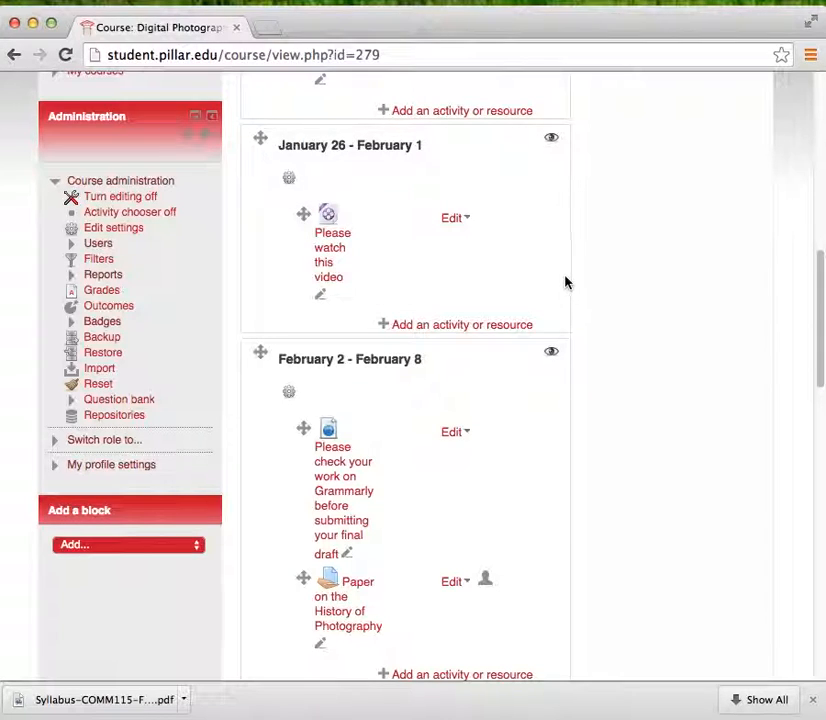
scroll(571, 284, "down", 3)
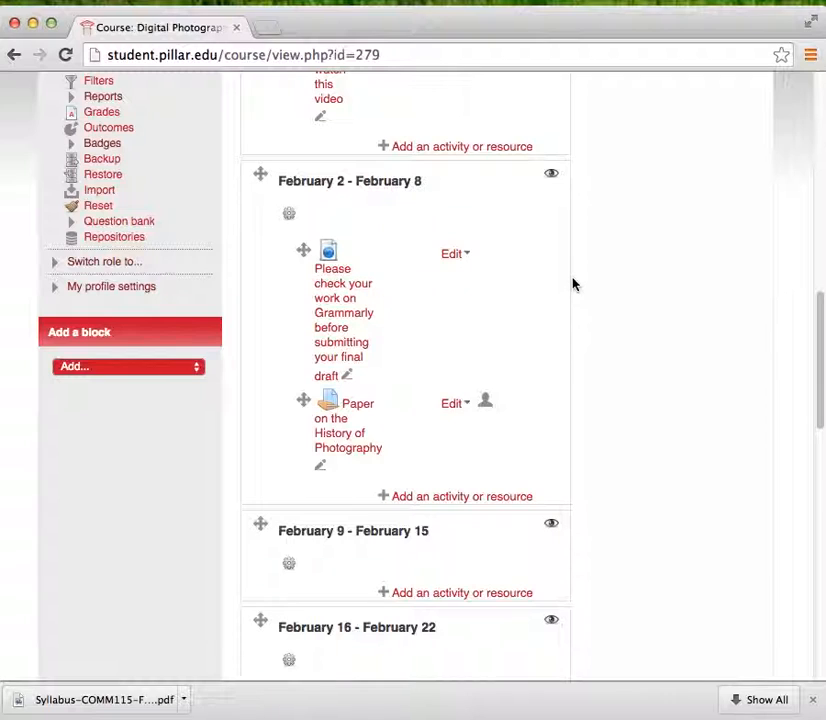
scroll(572, 284, "down", 1)
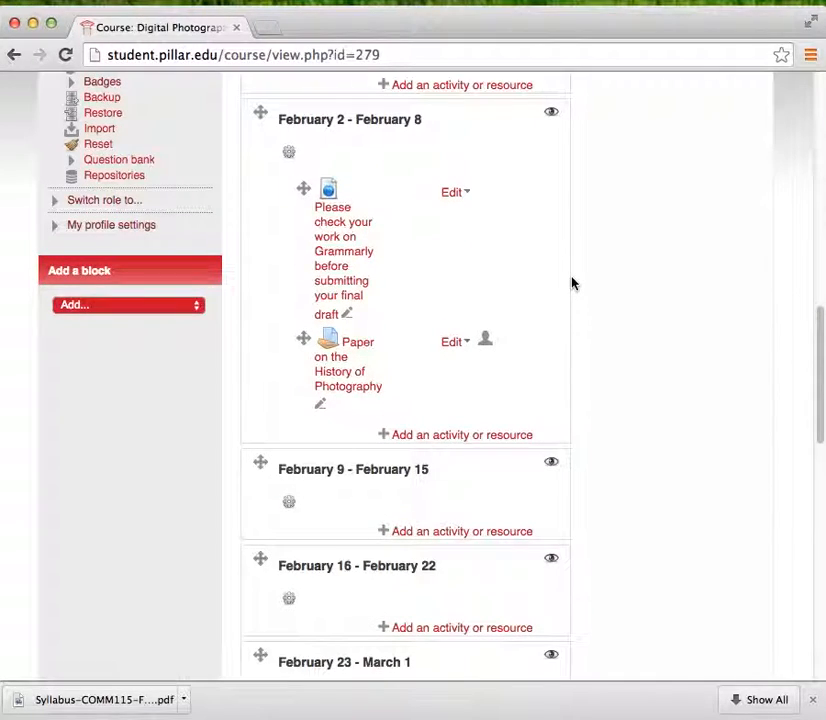
scroll(571, 284, "up", 1)
scroll(571, 284, "up", 9)
scroll(571, 284, "up", 7)
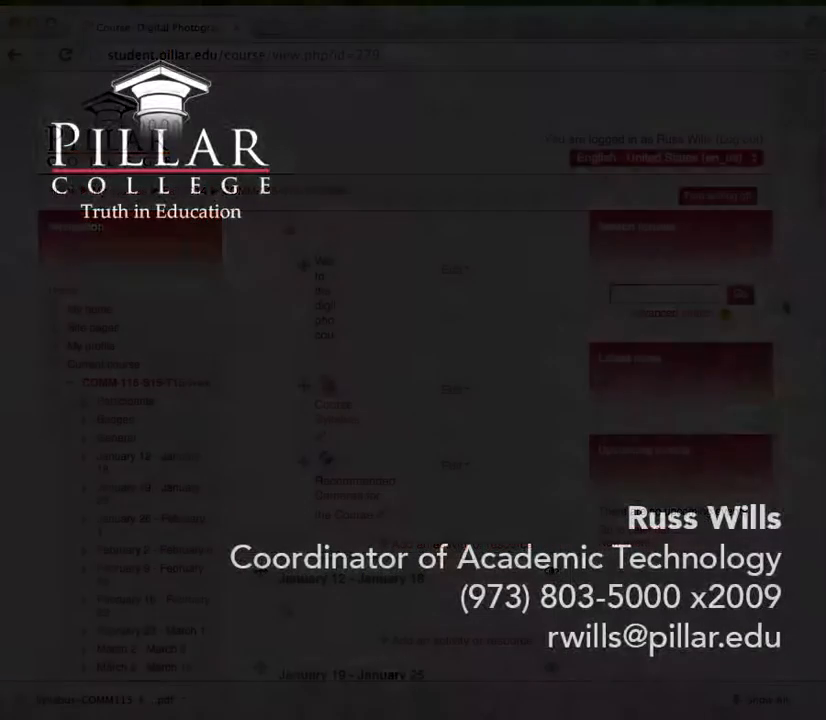